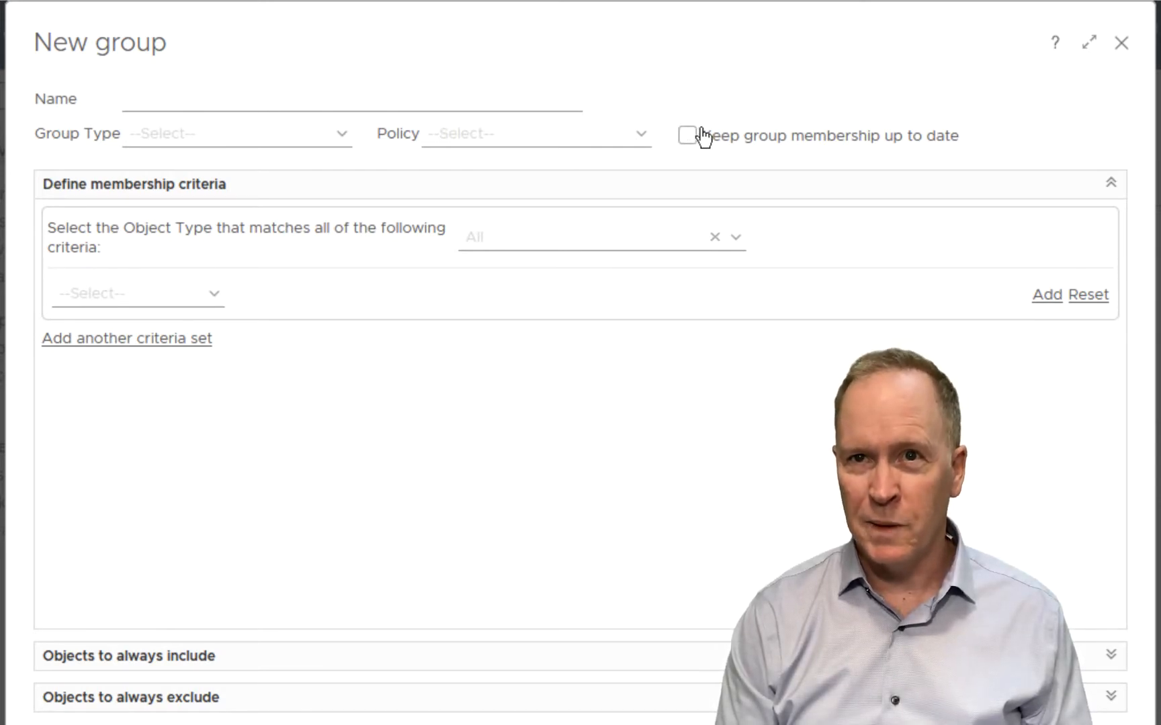
- Enable keeping group membership up to date and set the membership object type to Virtual Machine
{"action": "left_click", "coordinate": [688, 136]}
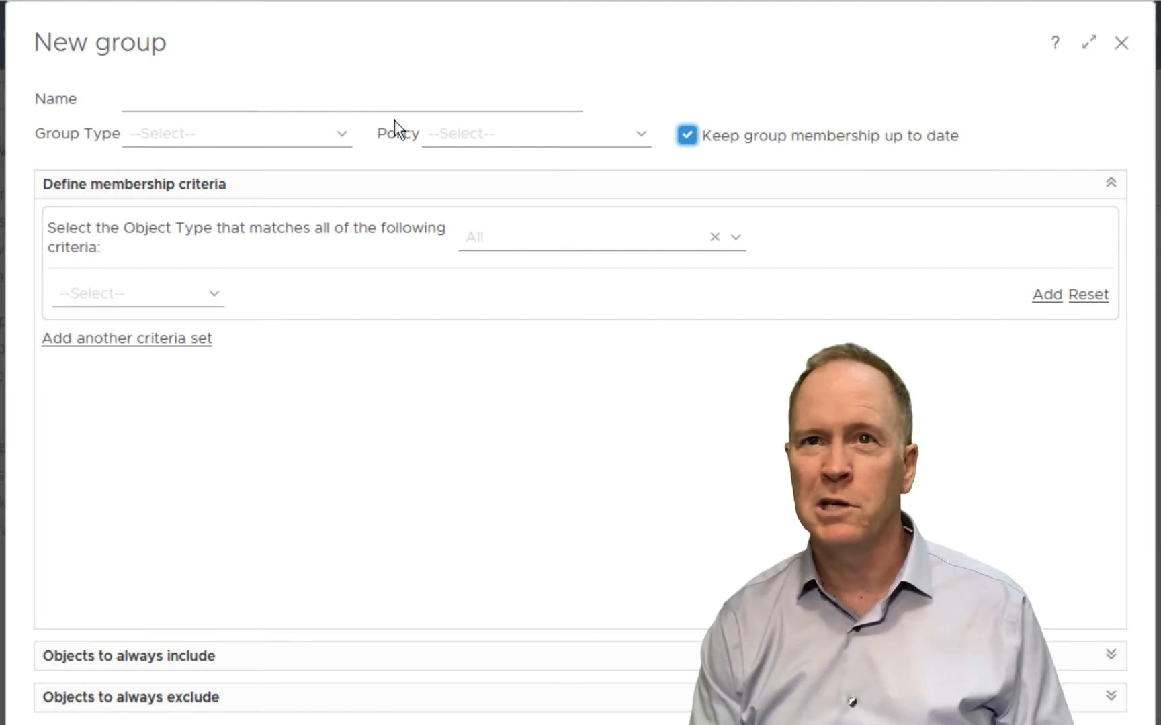
{"action": "left_click", "coordinate": [493, 239]}
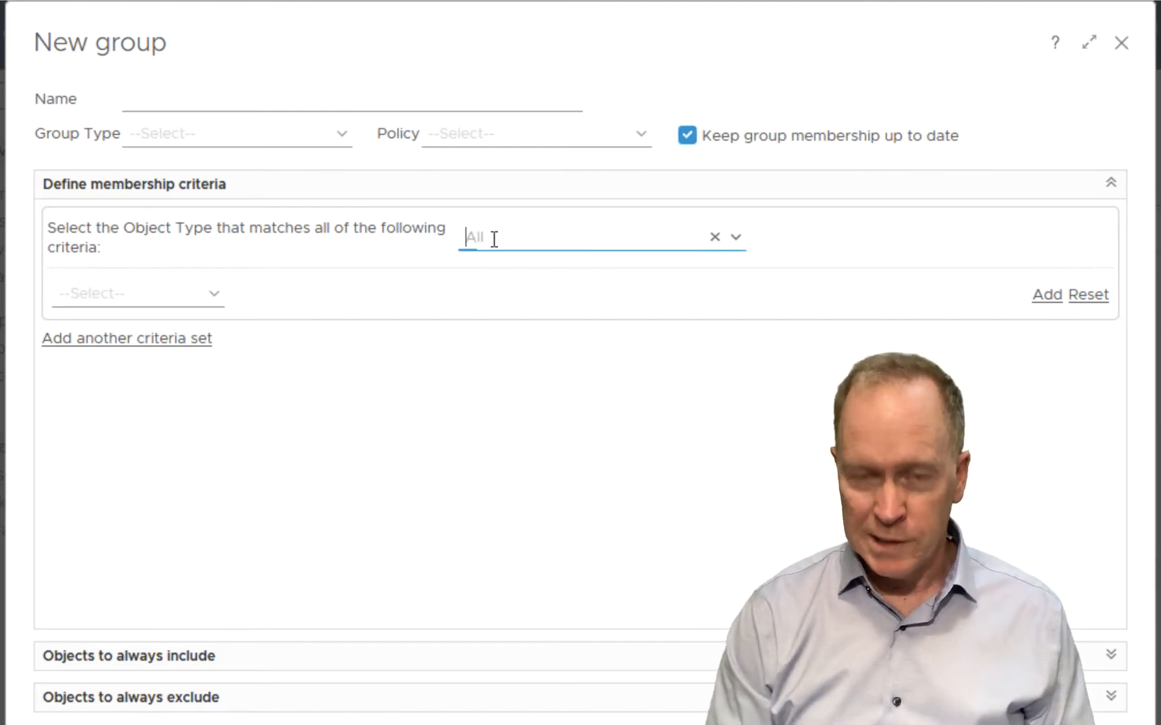
{"action": "type", "text": "virt"}
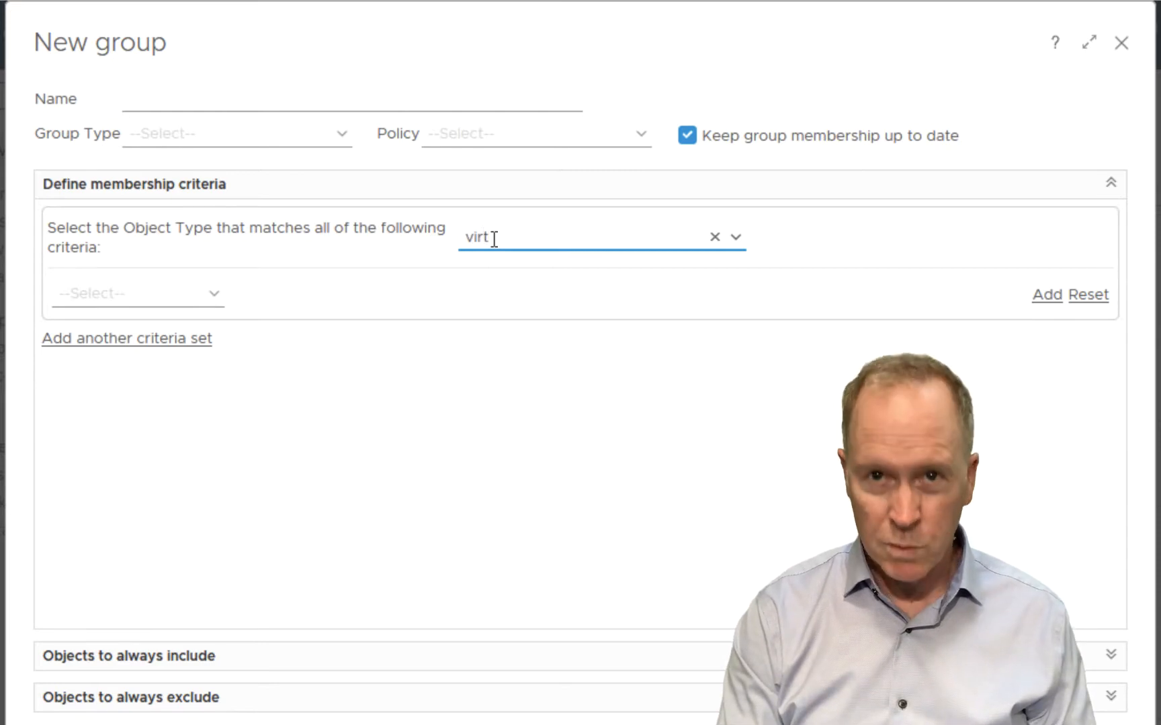
{"action": "type", "text": "ual"}
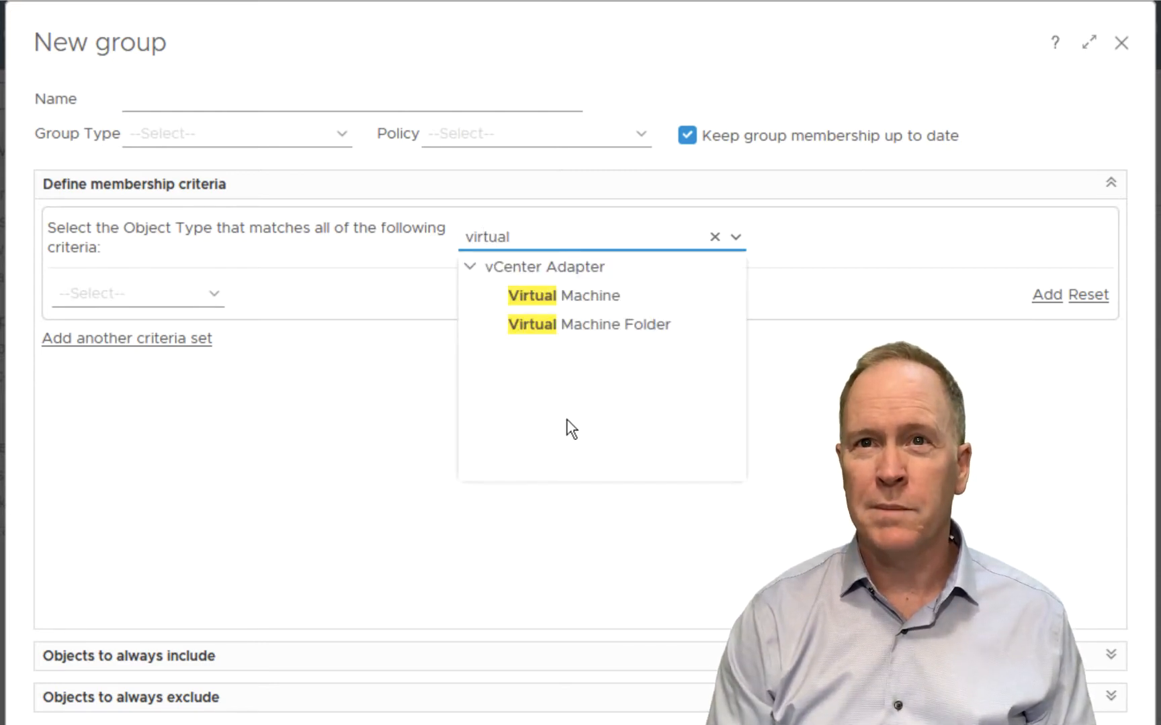
{"action": "left_click", "coordinate": [586, 297]}
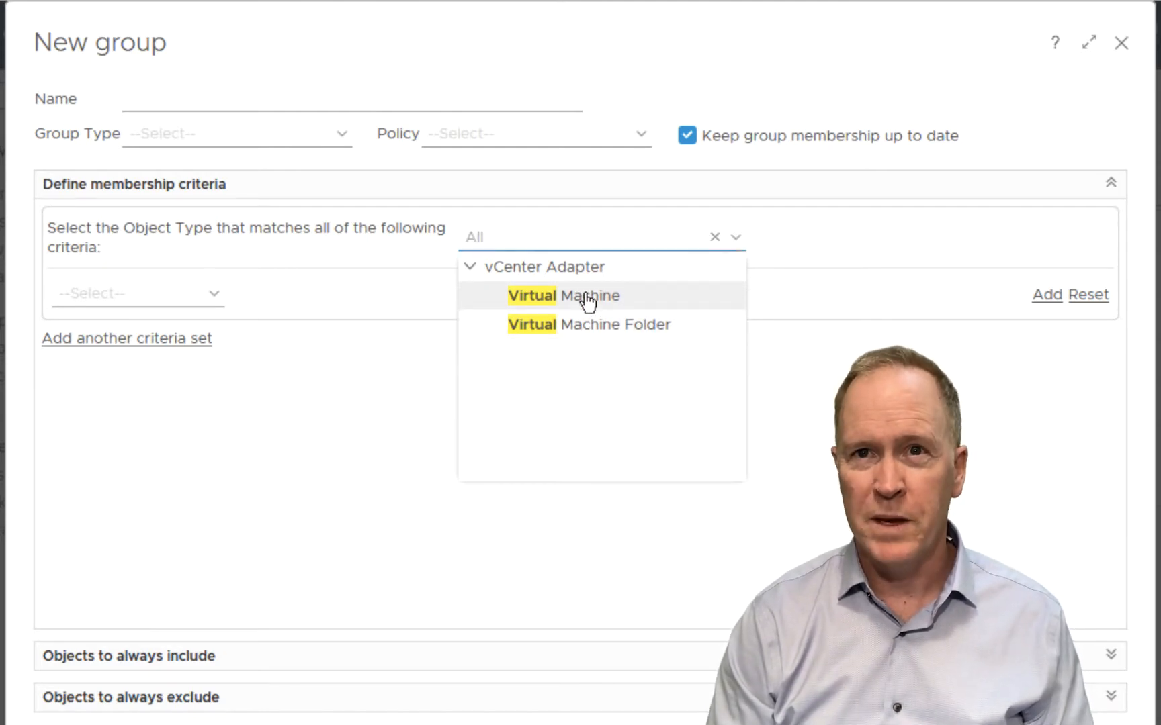
- Add a Metrics criterion using the CPU | Usage (%) metric
{"action": "left_click", "coordinate": [213, 297]}
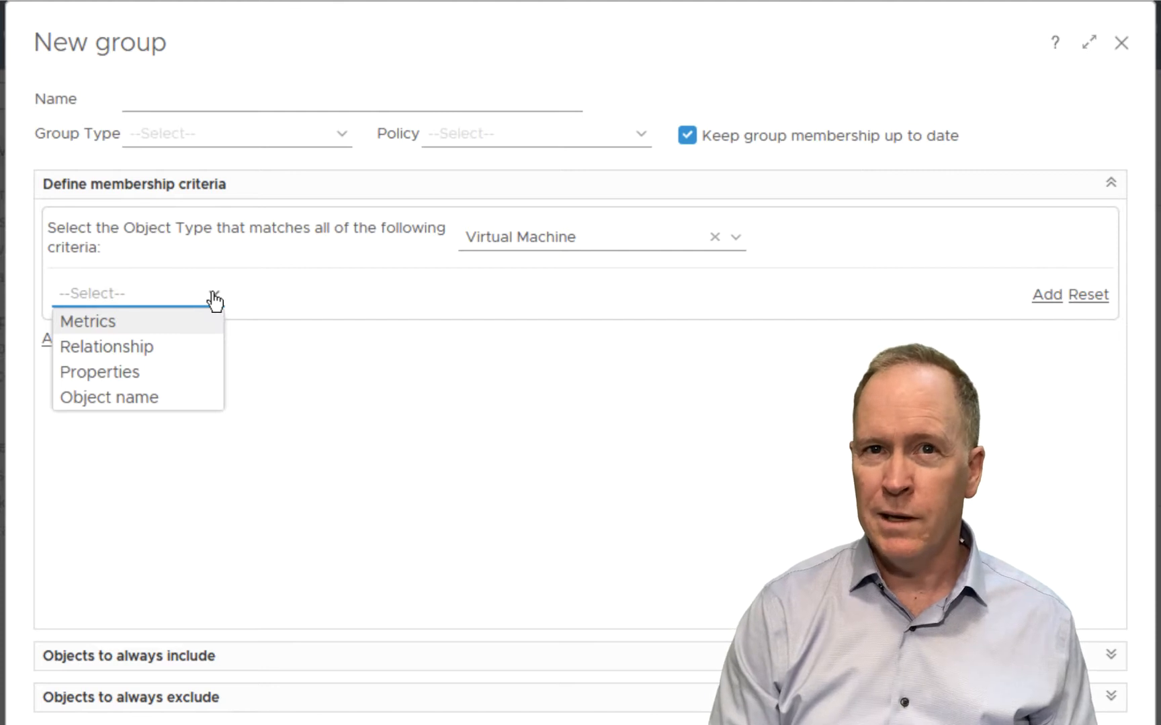
{"action": "left_click", "coordinate": [176, 333]}
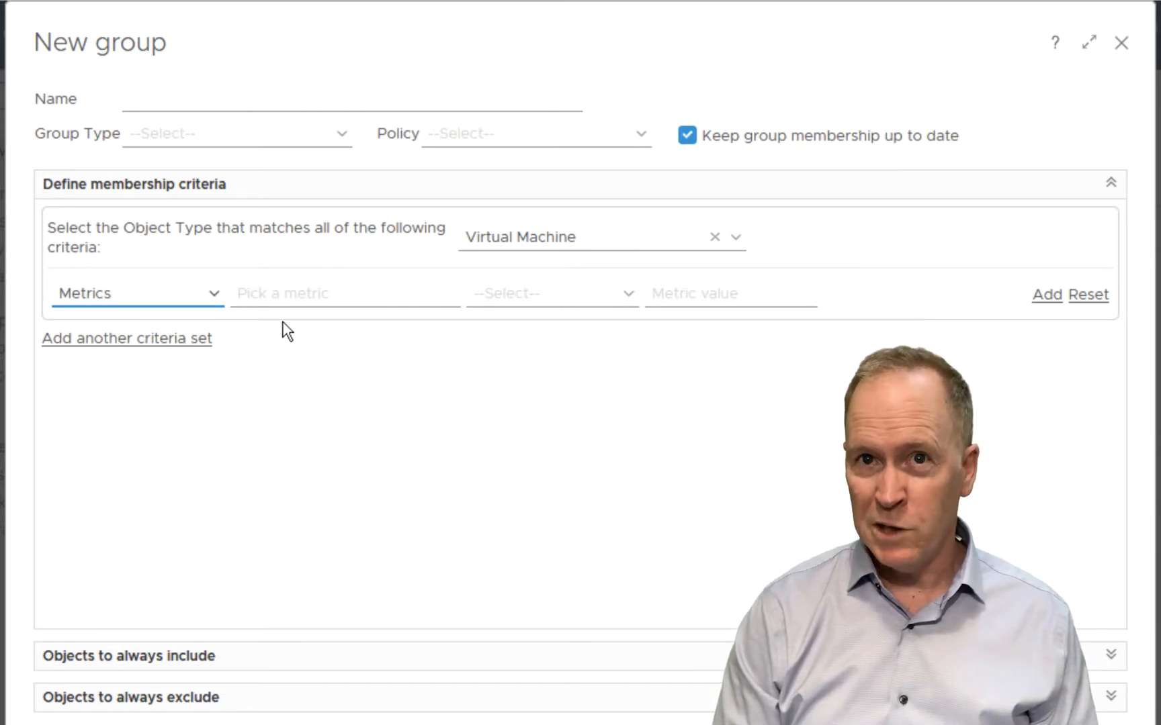
{"action": "left_click", "coordinate": [419, 293]}
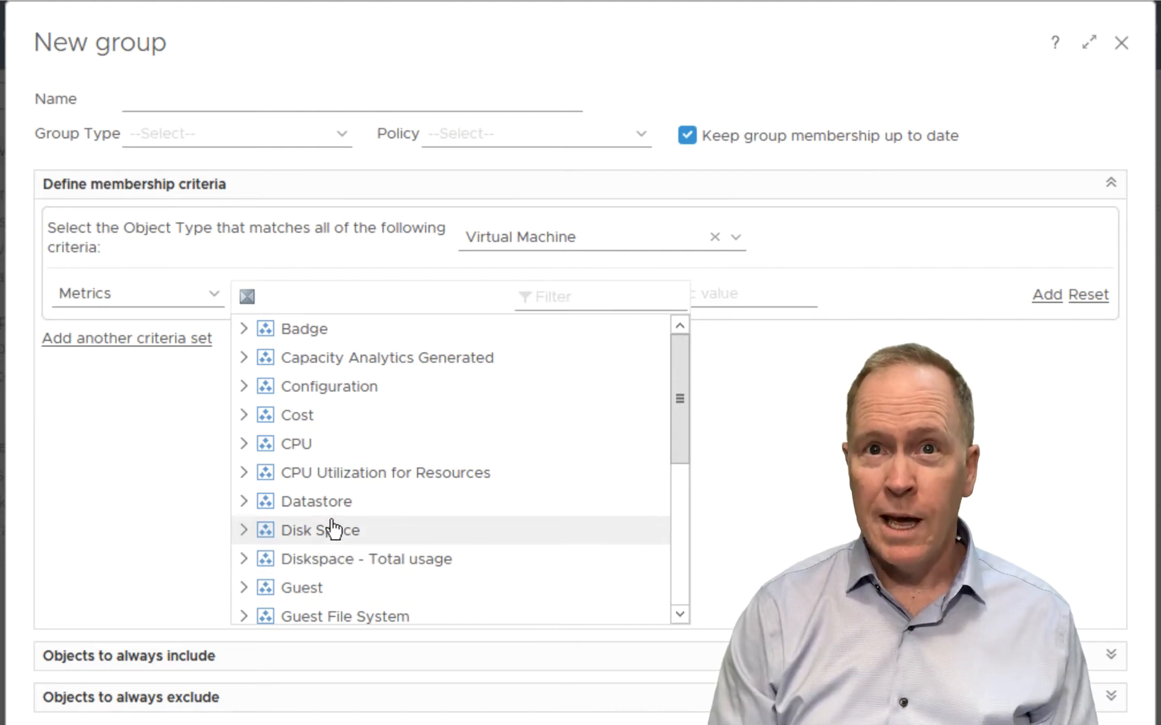
{"action": "left_click", "coordinate": [246, 448]}
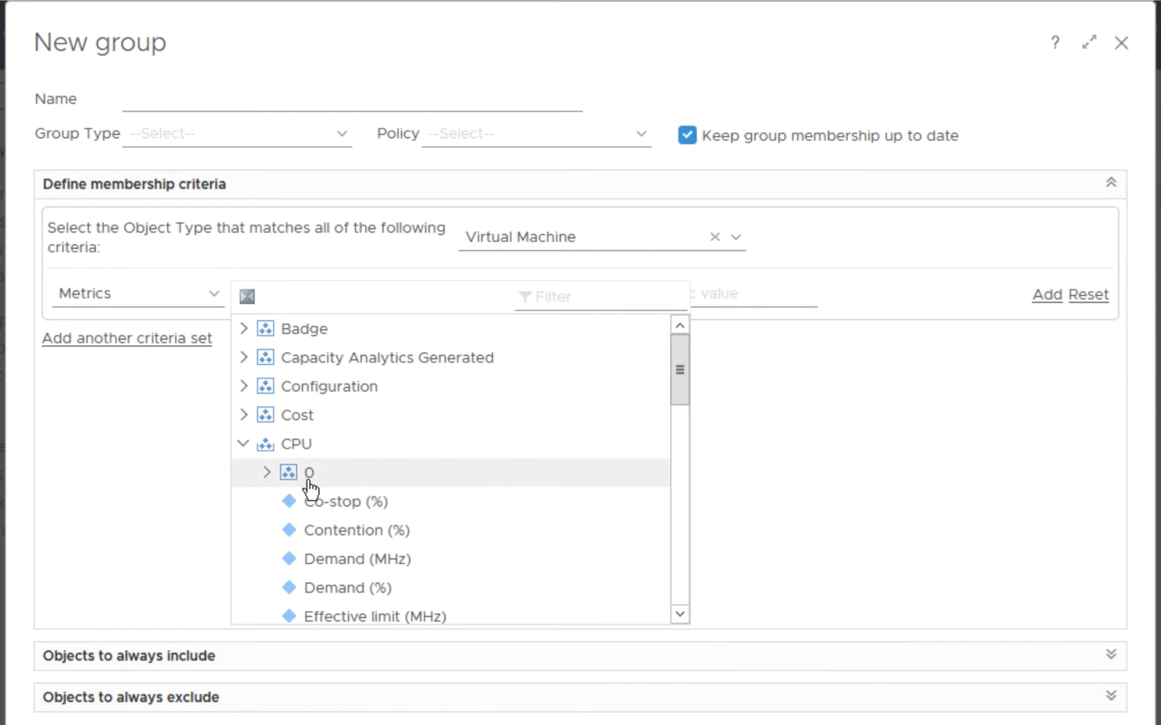
{"action": "scroll", "coordinate": [682, 542], "scroll_direction": "down", "scroll_amount": 1}
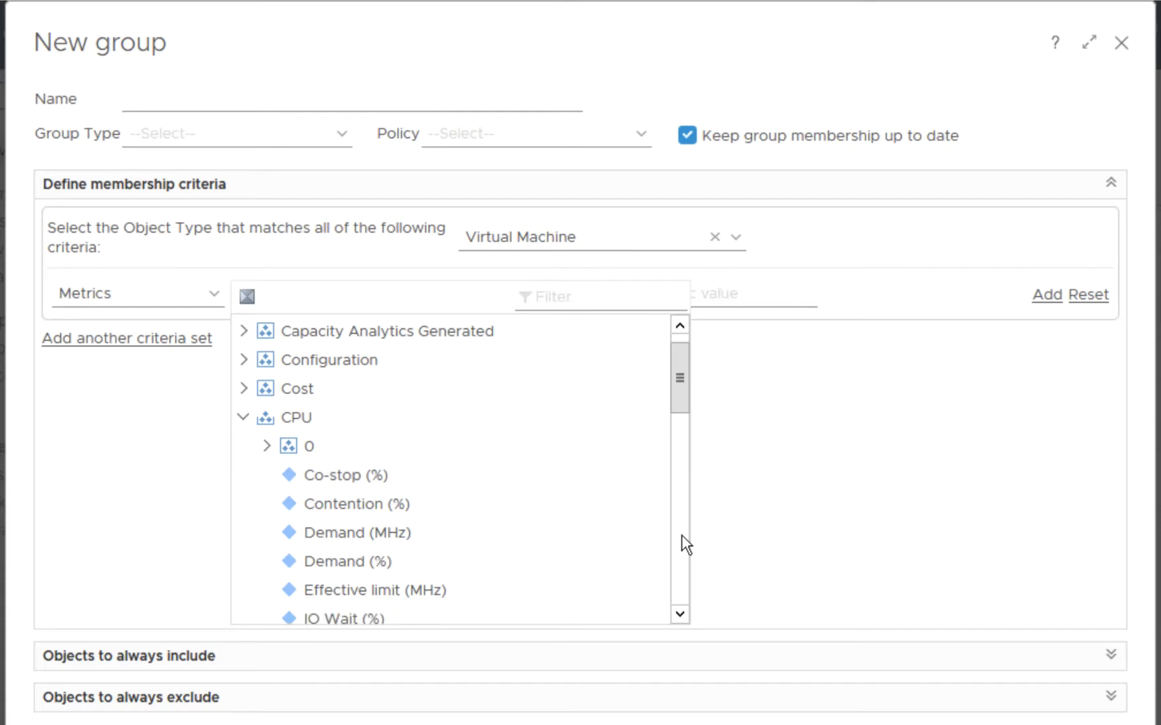
{"action": "scroll", "coordinate": [683, 543], "scroll_direction": "down", "scroll_amount": 4}
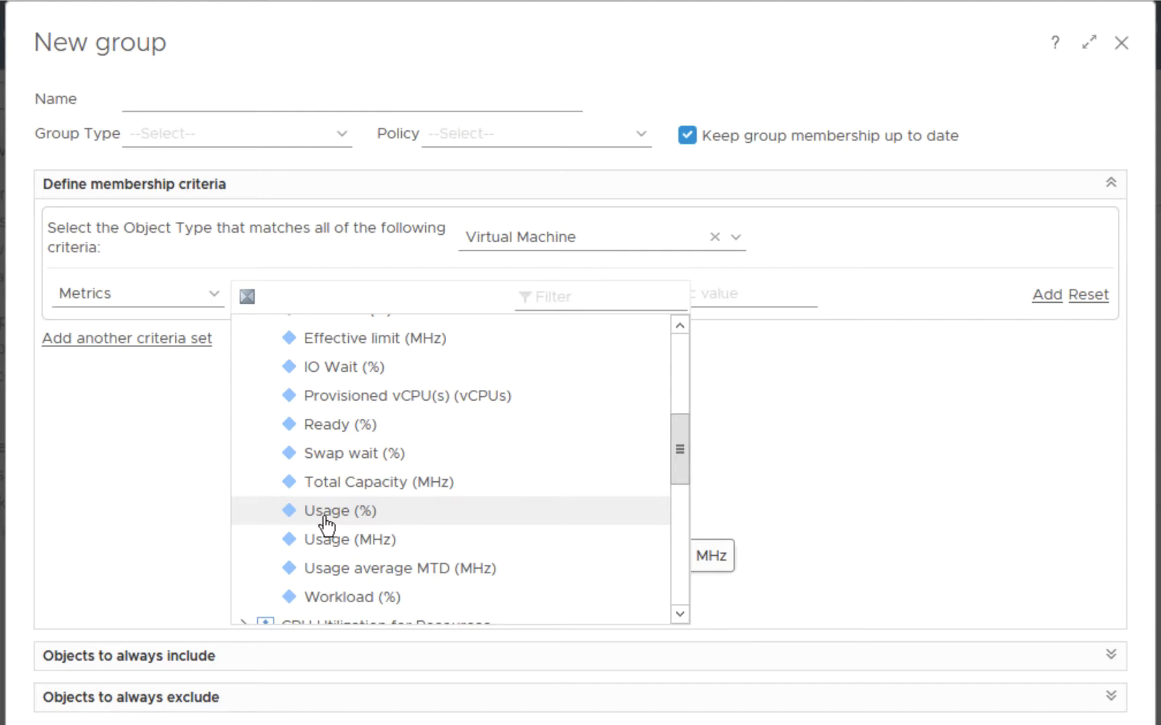
{"action": "left_click", "coordinate": [327, 517]}
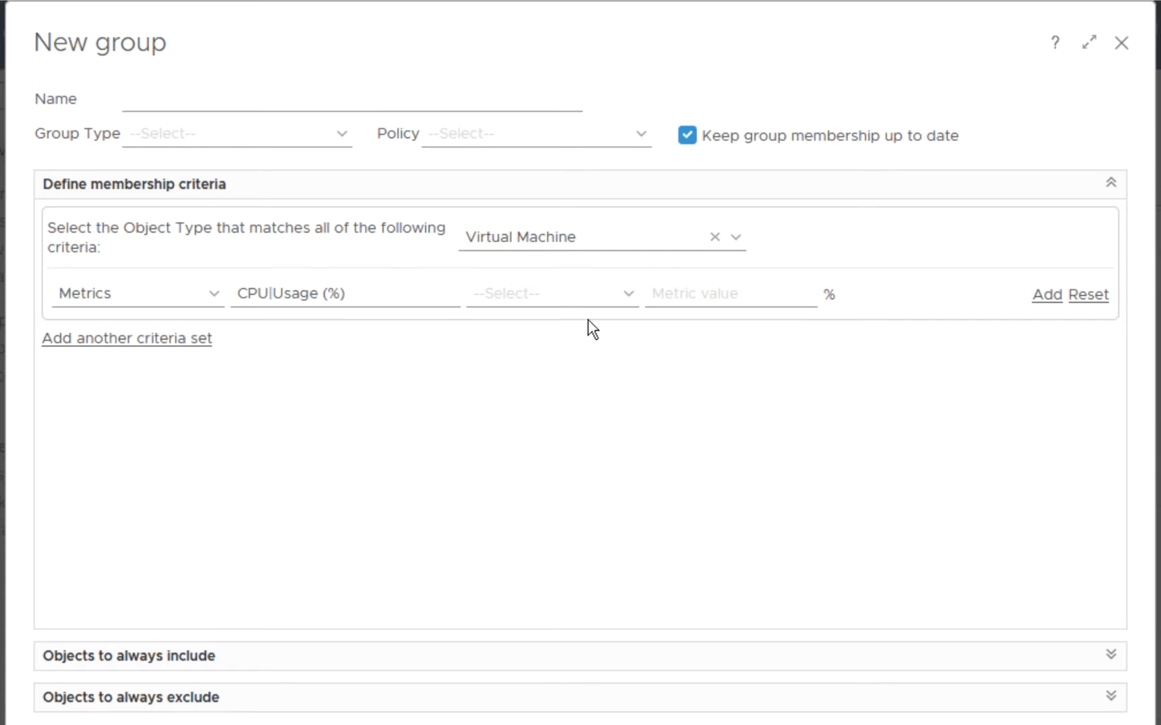
- Set the criterion condition to is greater than 75 %
{"action": "left_click", "coordinate": [628, 296]}
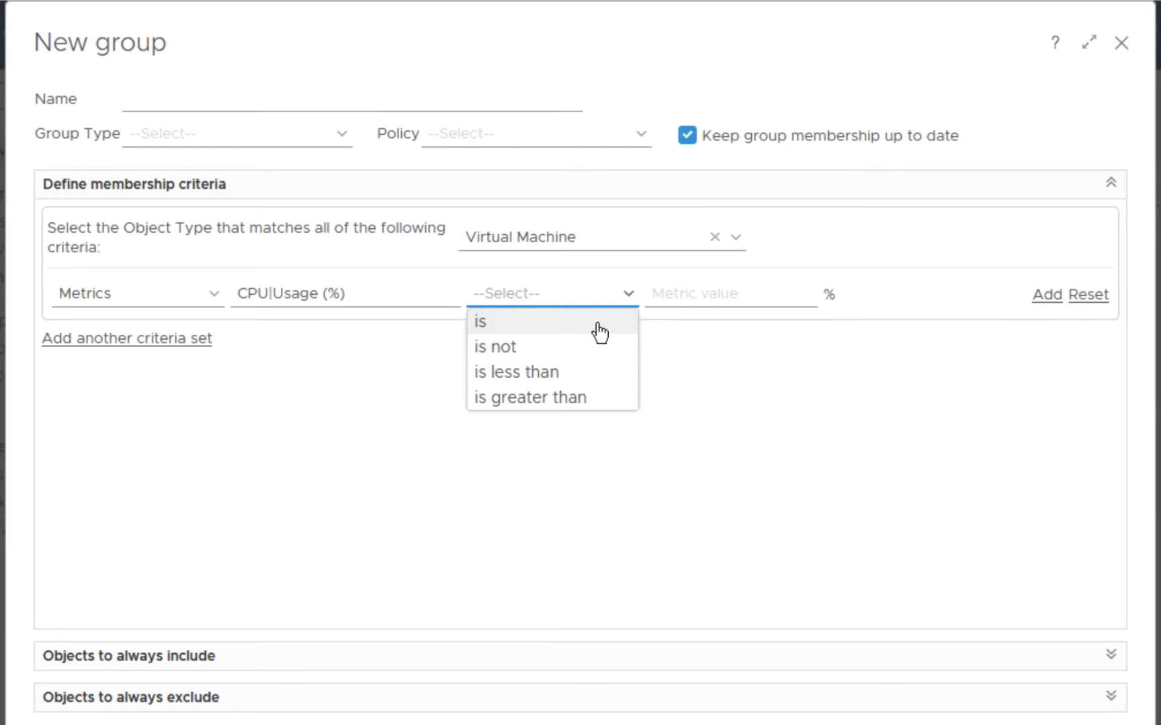
{"action": "left_click", "coordinate": [604, 399]}
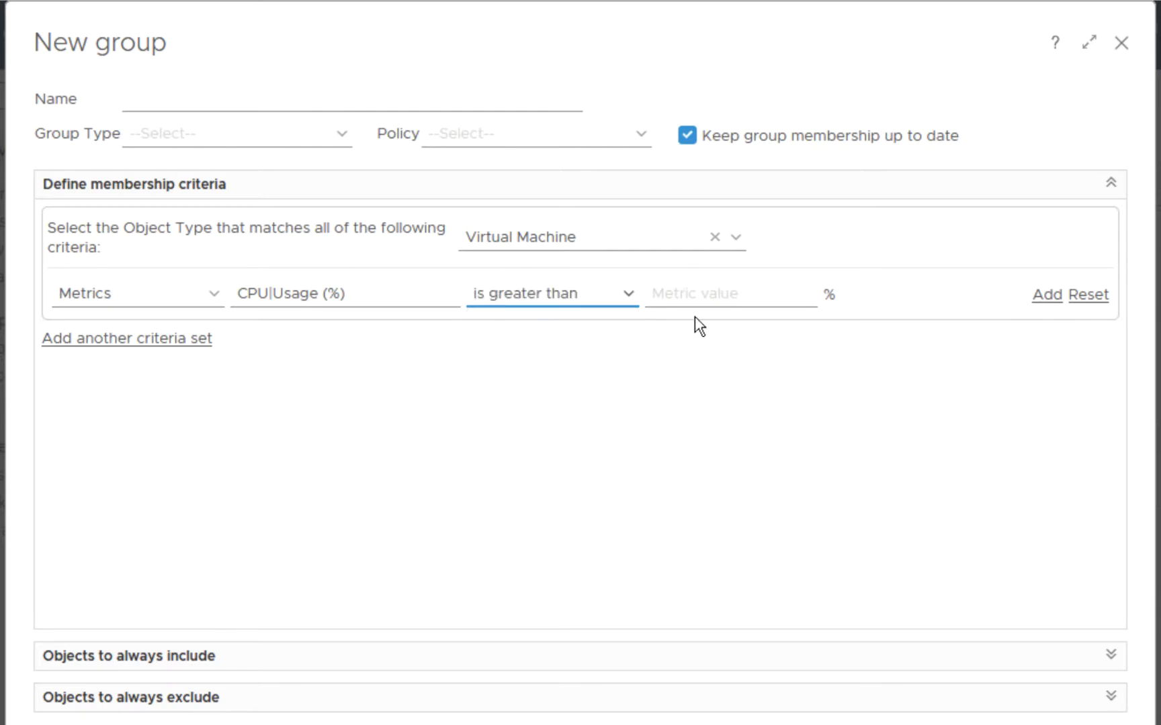
{"action": "left_click", "coordinate": [707, 293]}
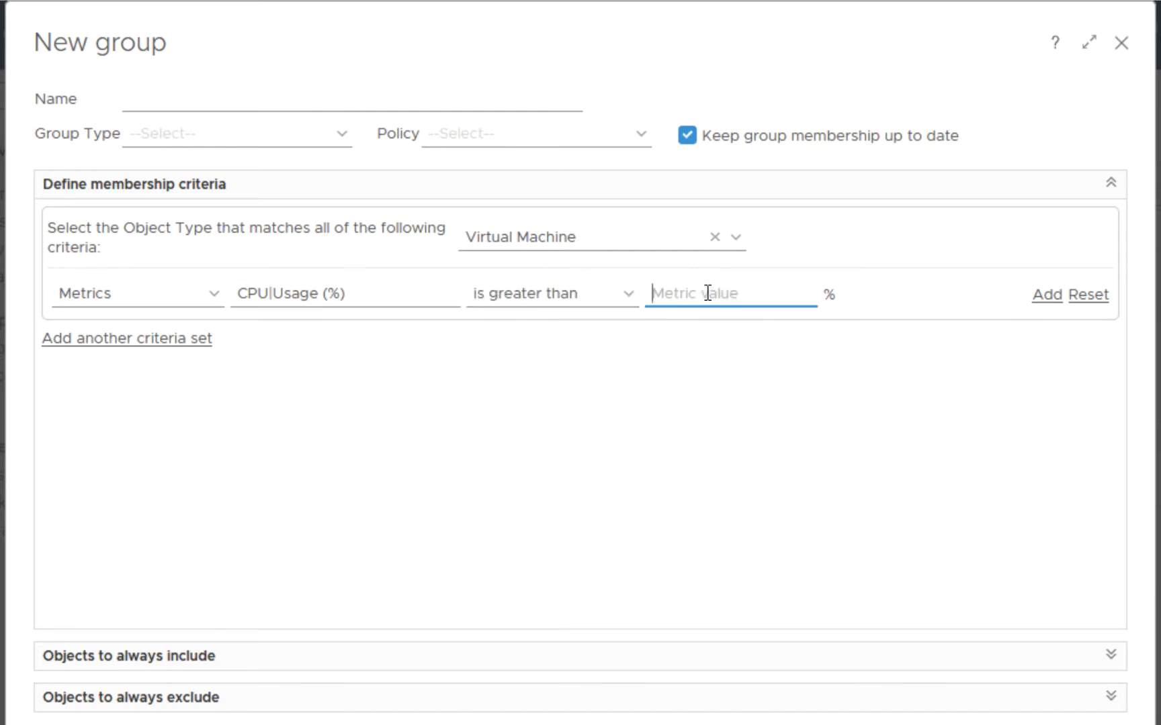
{"action": "type", "text": "50"}
{"action": "key", "text": "BackSpace"}
{"action": "key", "text": "BackSpace"}
{"action": "type", "text": "75"}
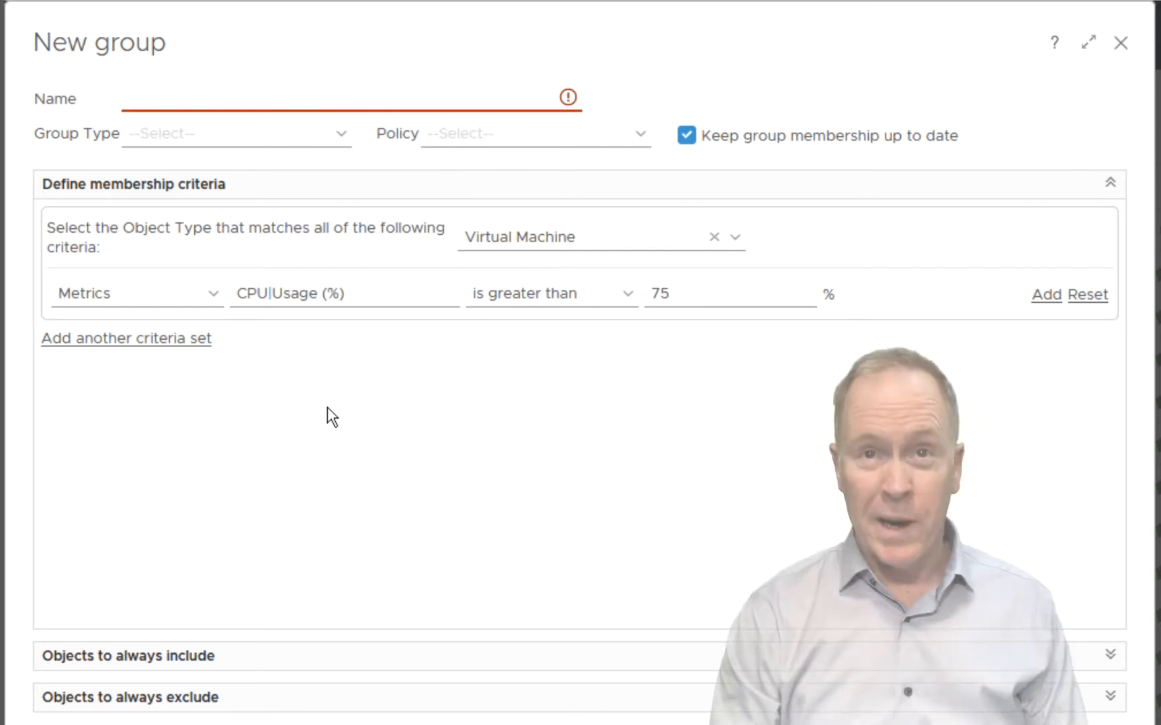
- Name the group VMs with Significant CPU Usage (%)
{"action": "left_click", "coordinate": [221, 106]}
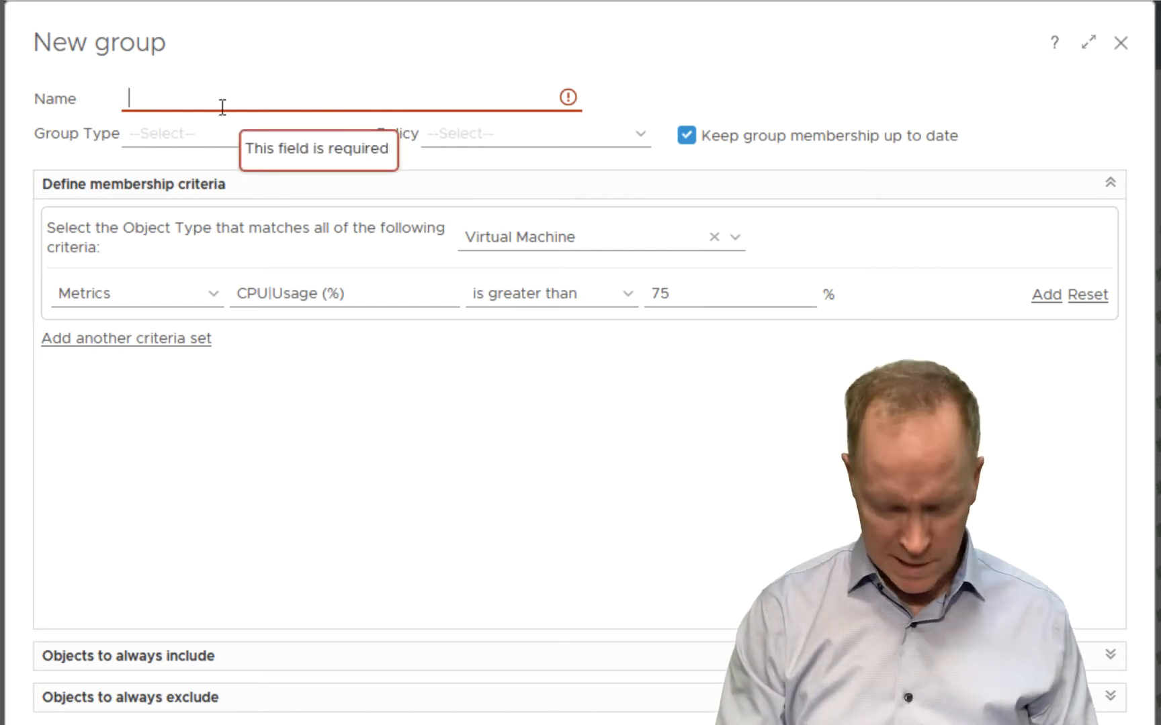
{"action": "type", "text": "VMs "}
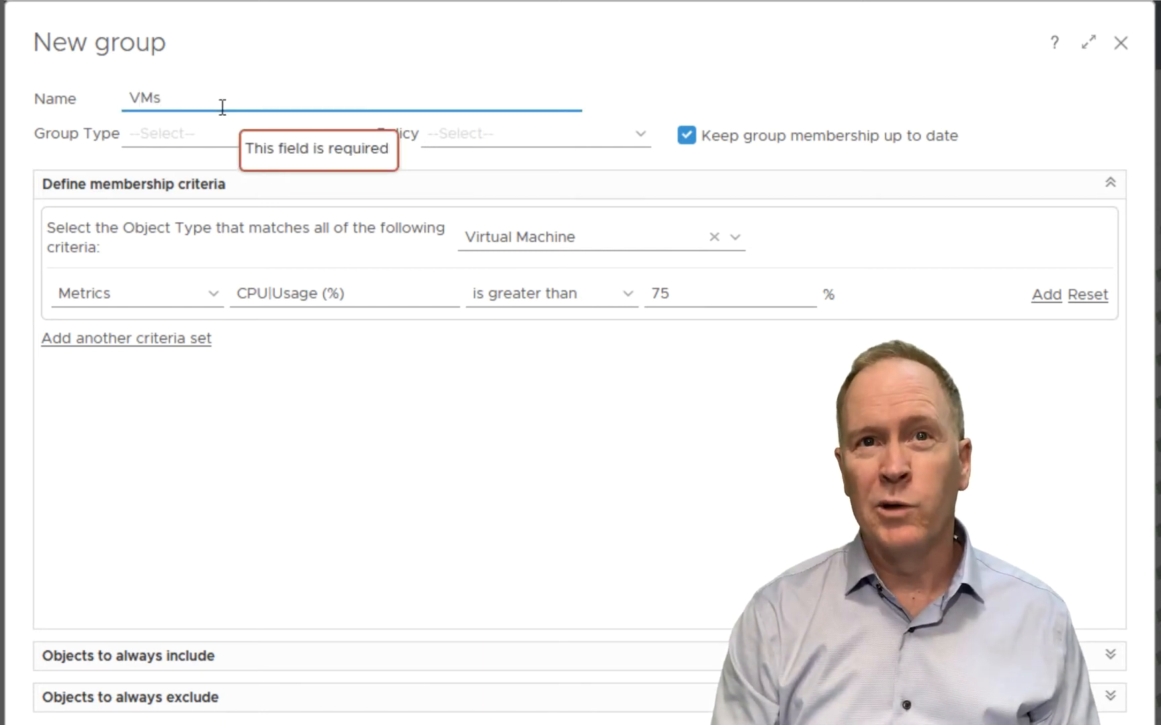
{"action": "type", "text": "with "}
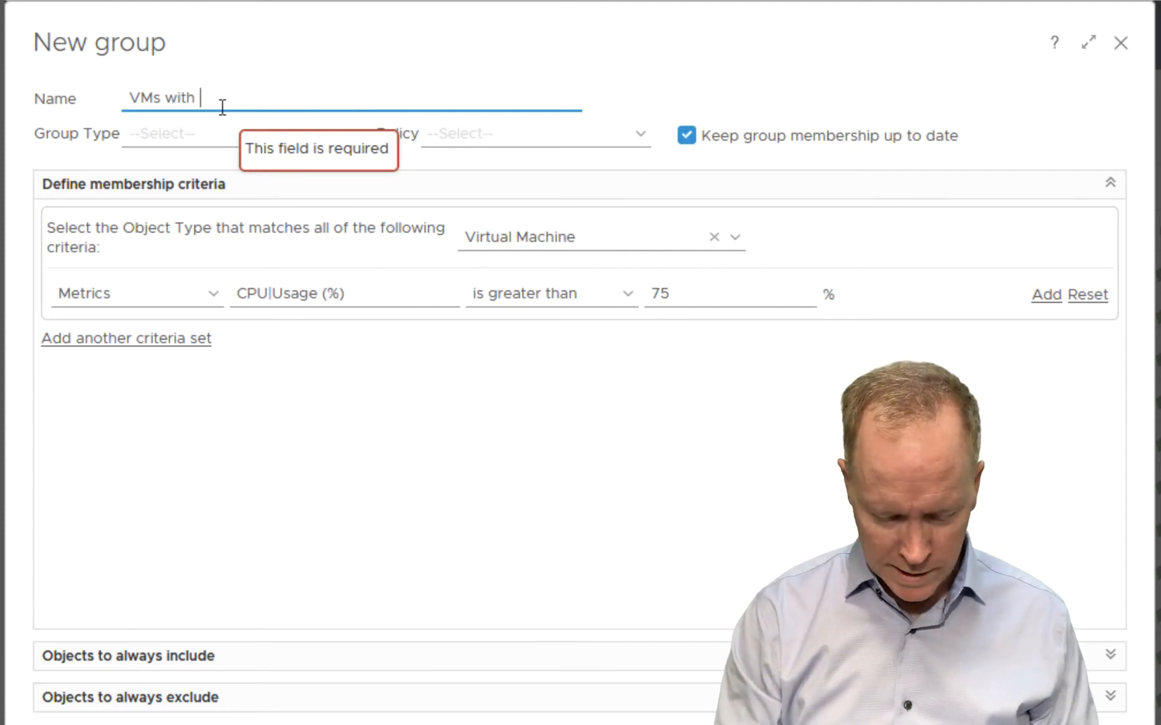
{"action": "type", "text": "Sig"}
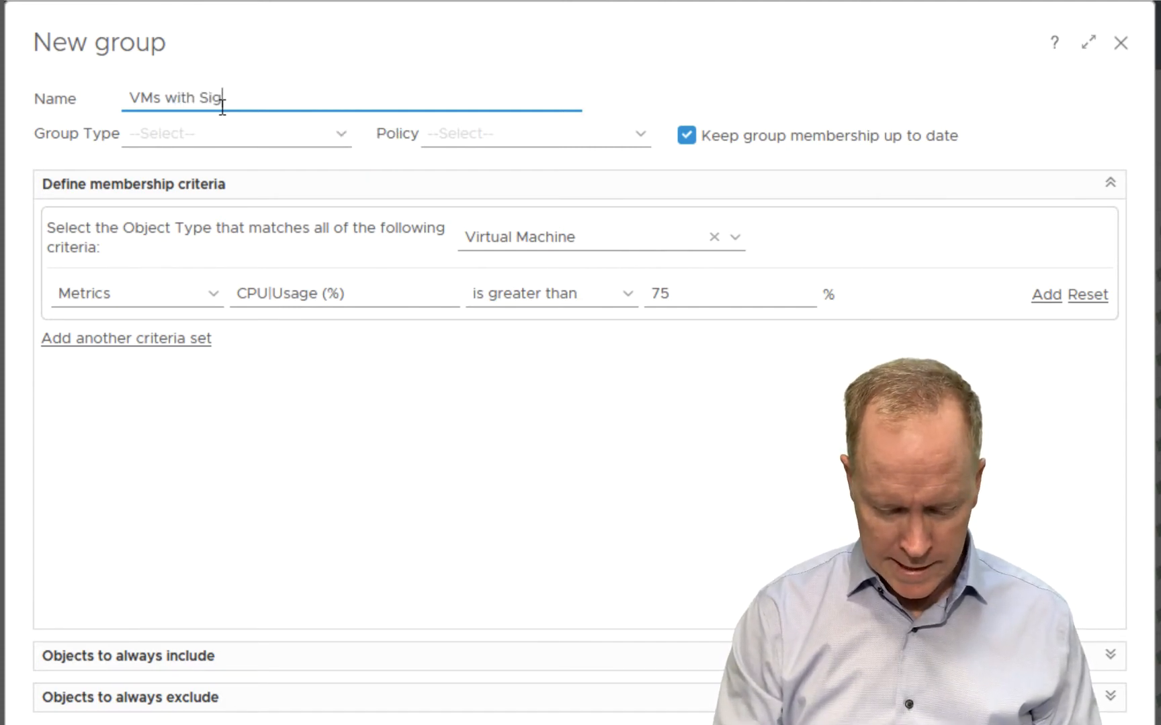
{"action": "type", "text": "nificant"}
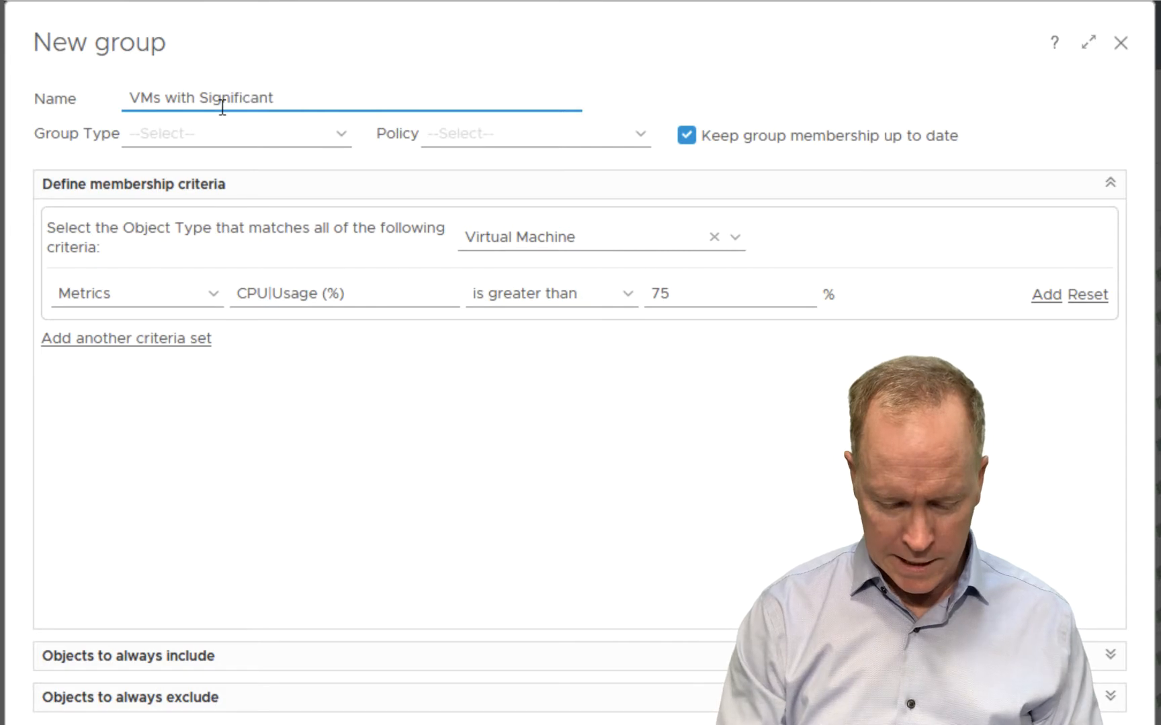
{"action": "type", "text": " CPU"}
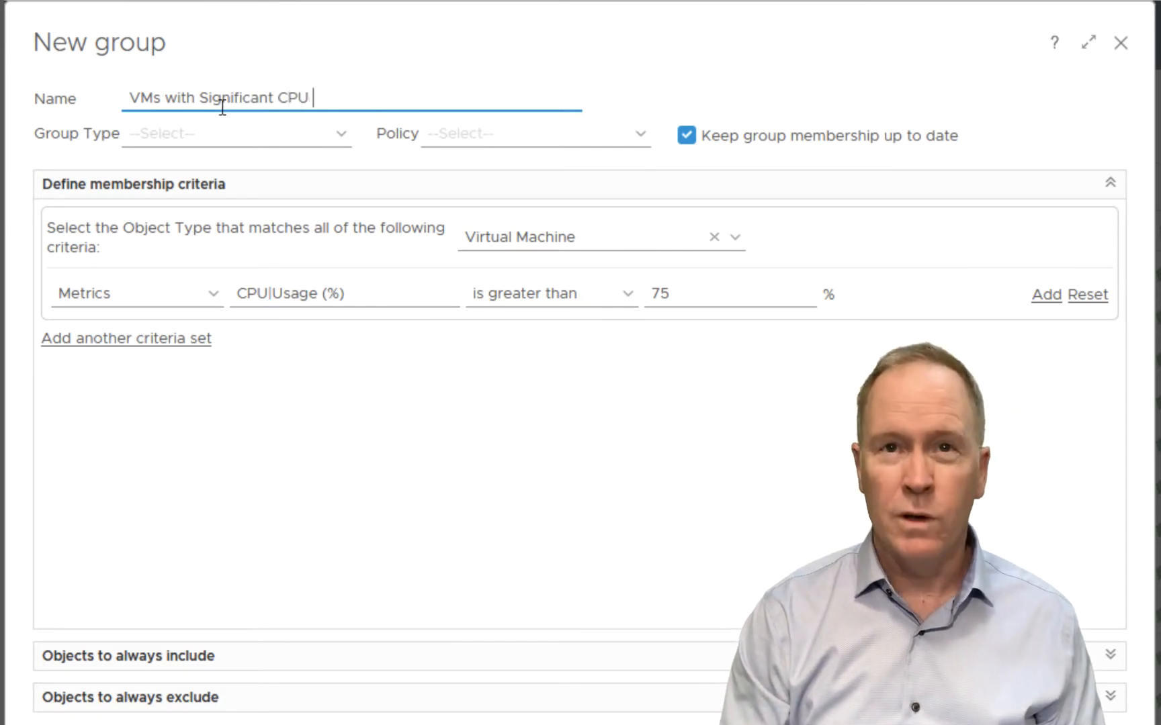
{"action": "type", "text": " Usge"}
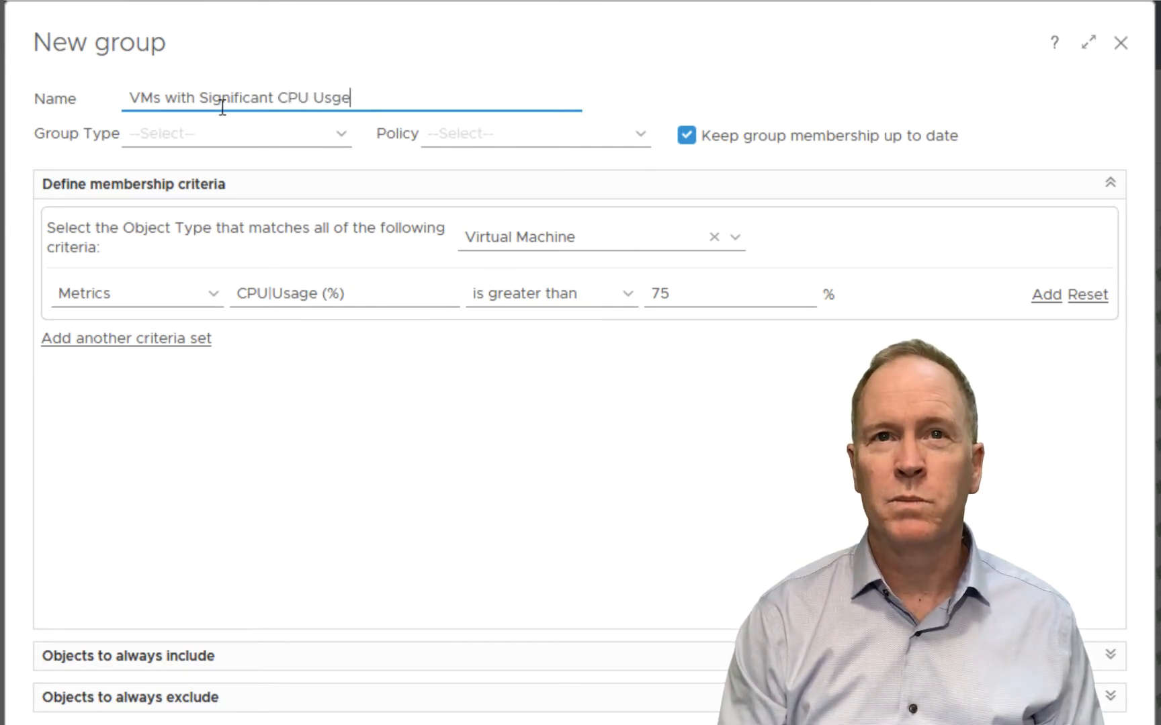
{"action": "key", "text": "BackSpace"}
{"action": "key", "text": "BackSpace"}
{"action": "type", "text": "age("}
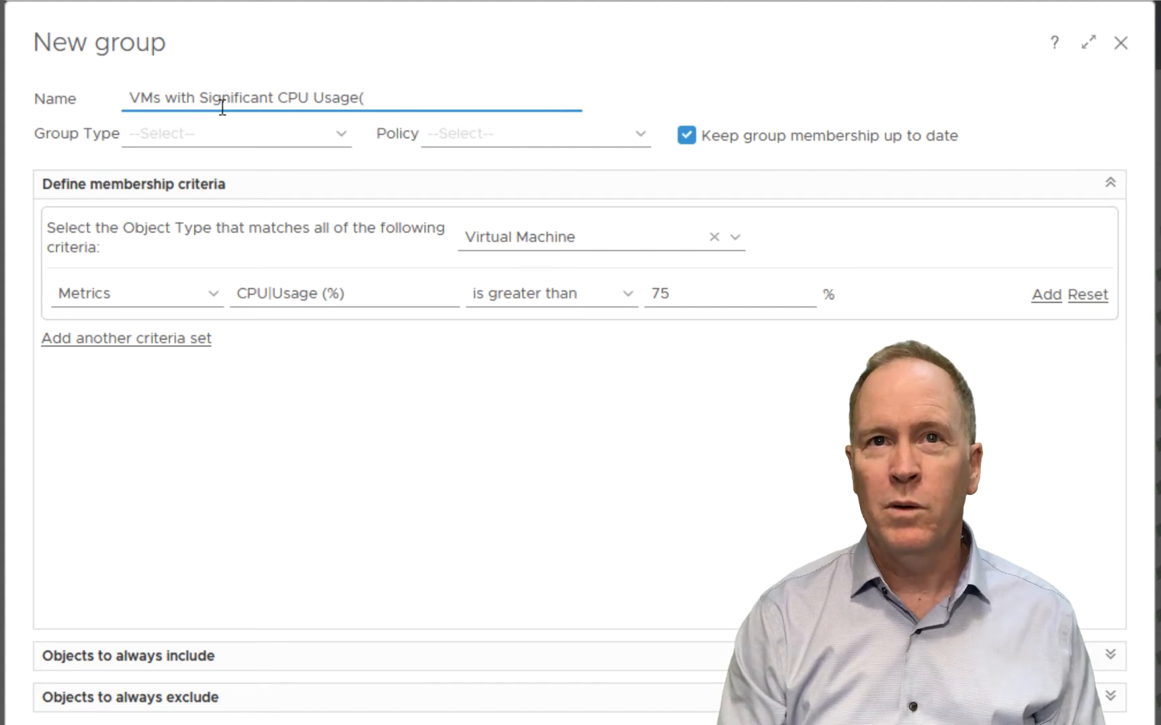
{"action": "key", "text": "BackSpace"}
{"action": "type", "text": "(%)"}
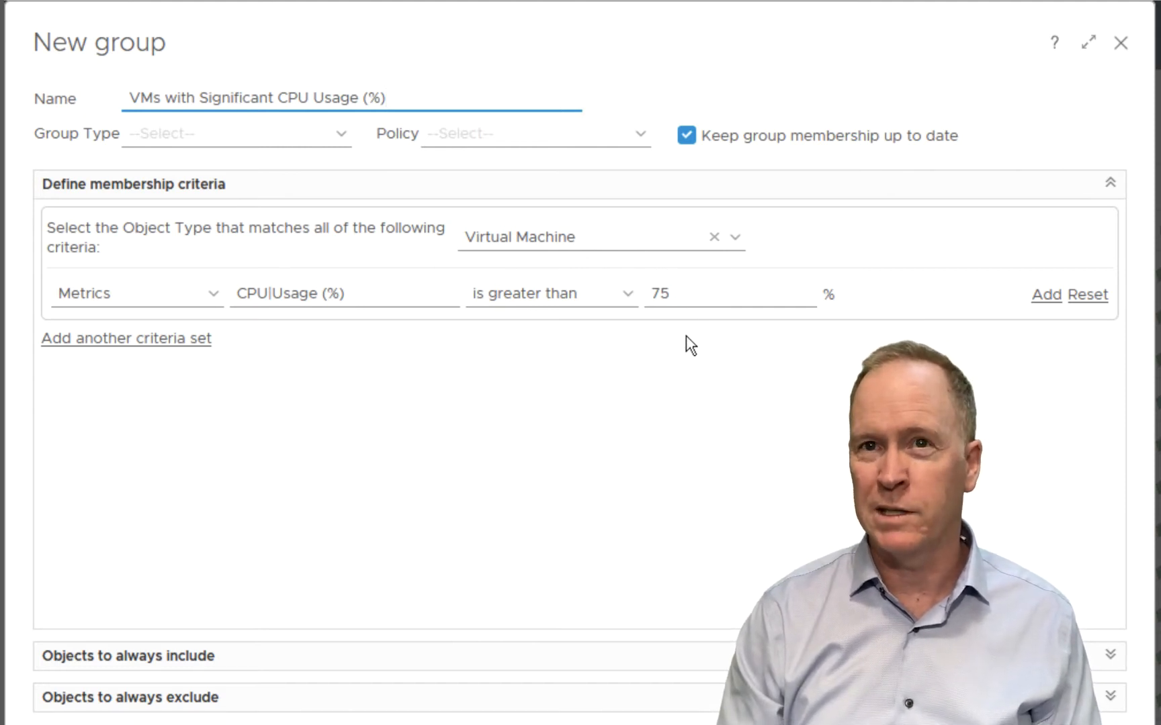
- Set the CPU usage threshold to 50 %
{"action": "left_click", "coordinate": [687, 293]}
{"action": "key", "text": "BackSpace"}
{"action": "key", "text": "BackSpace"}
{"action": "type", "text": "50"}
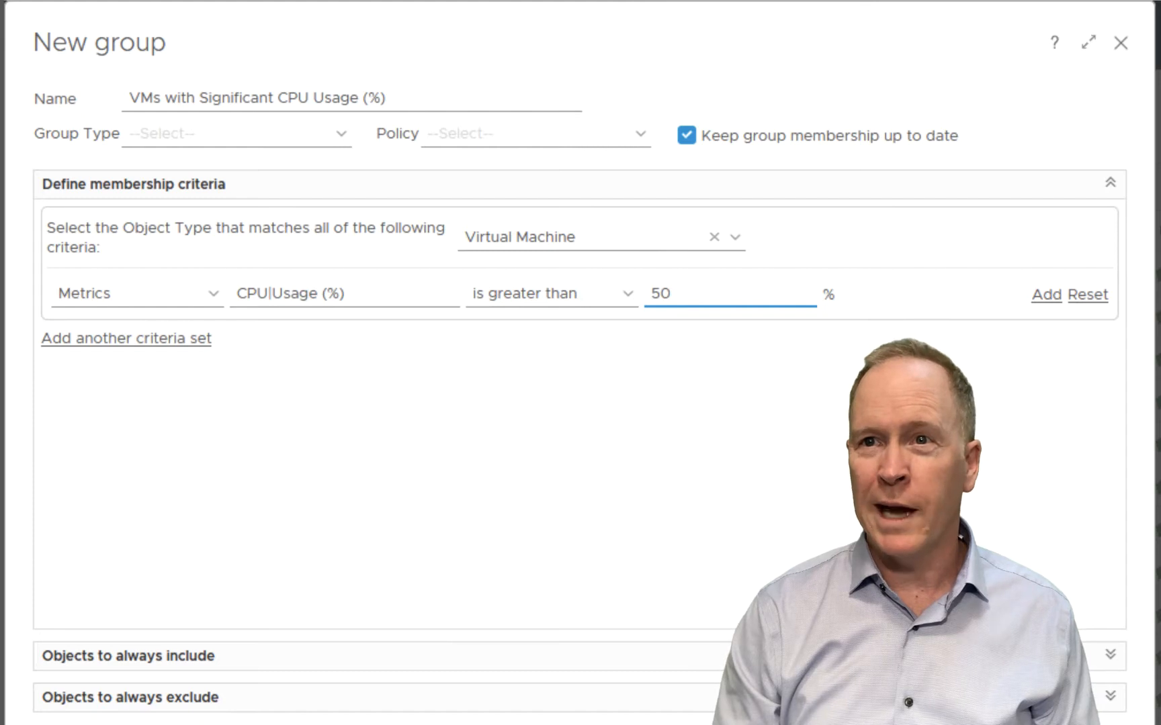
- Preview the VMs matching the group criteria and close the preview
{"action": "left_click", "coordinate": [372, 724]}
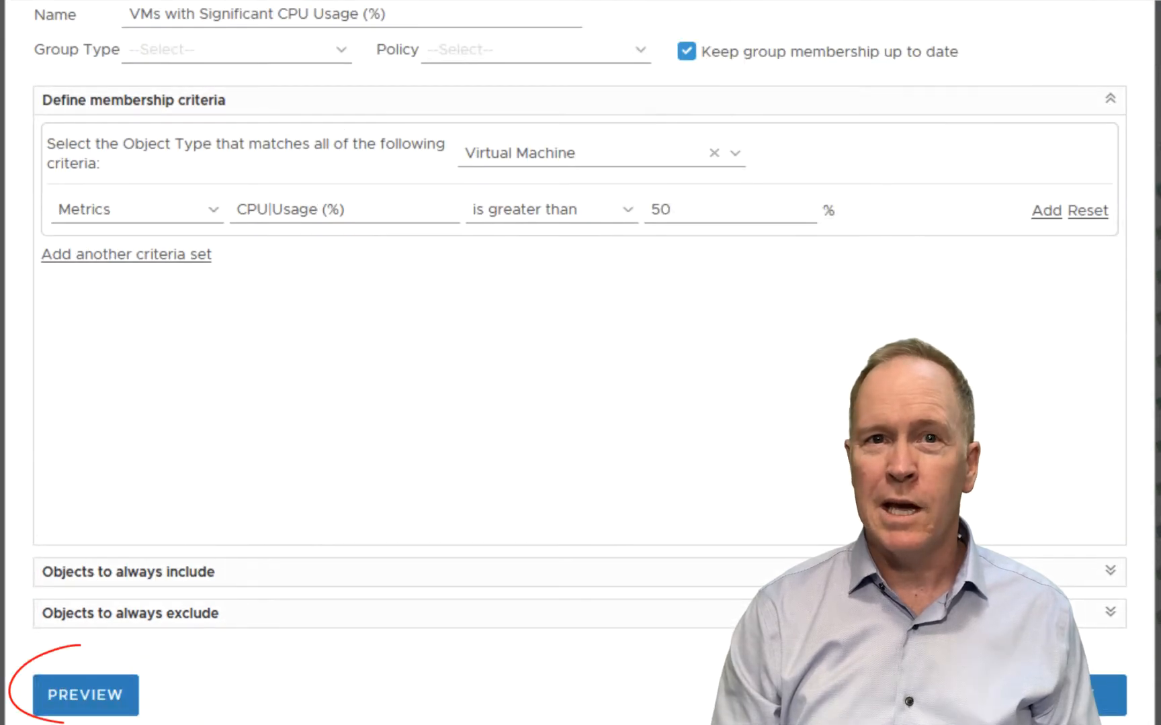
{"action": "left_click", "coordinate": [105, 710]}
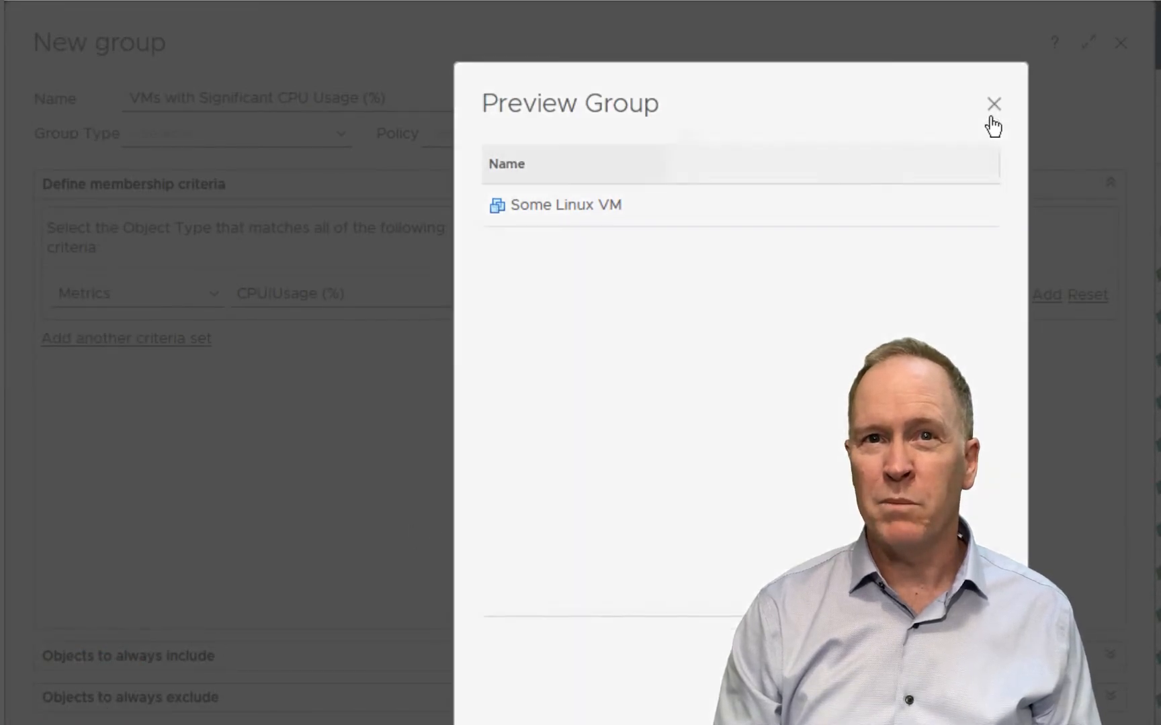
{"action": "left_click", "coordinate": [993, 118]}
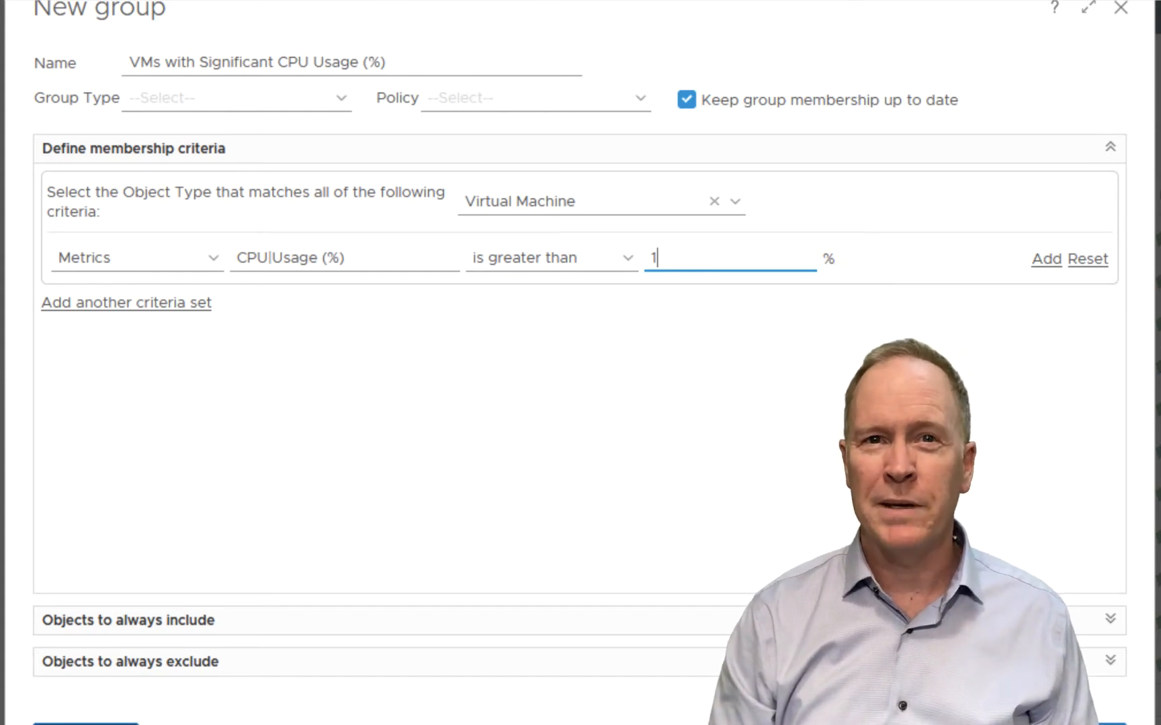
- Preview the group's members again with the revised threshold and close the preview
{"action": "left_click", "coordinate": [86, 724]}
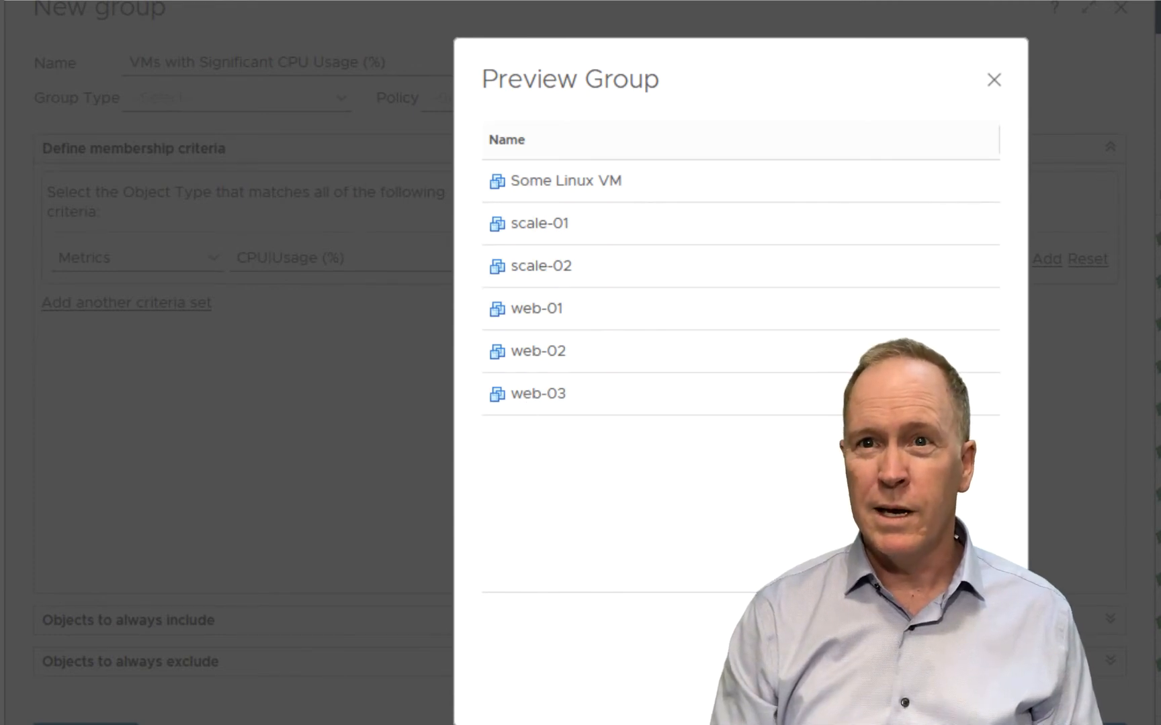
{"action": "key", "text": "Escape"}
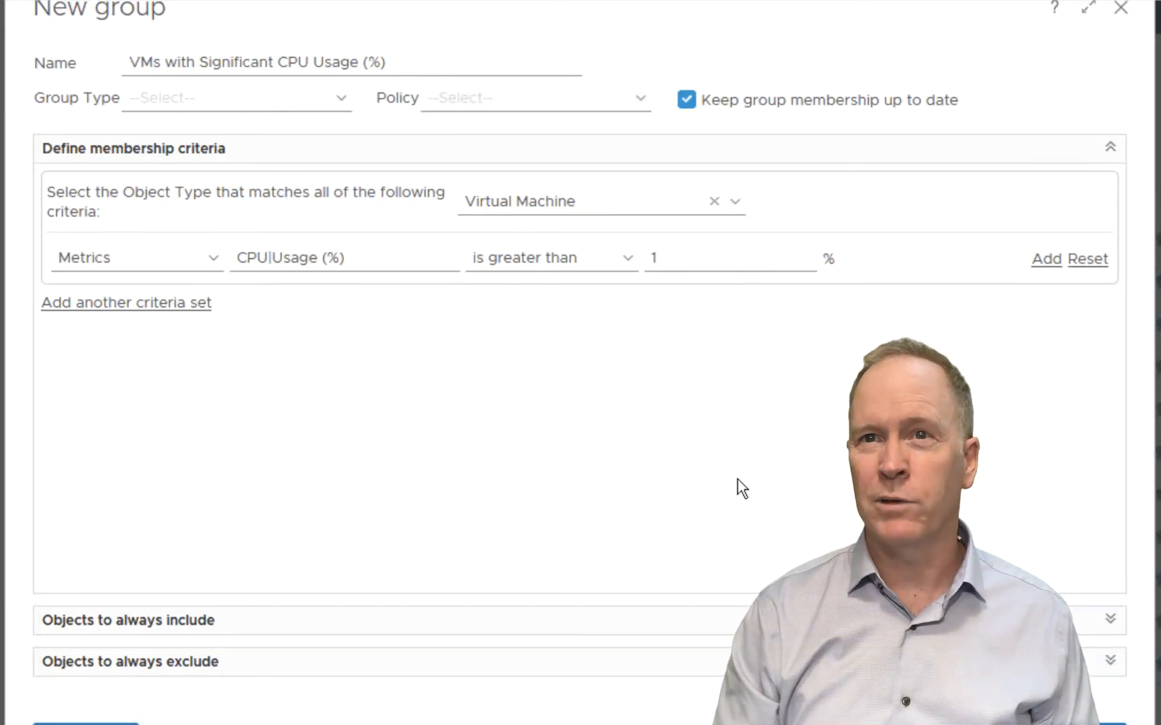